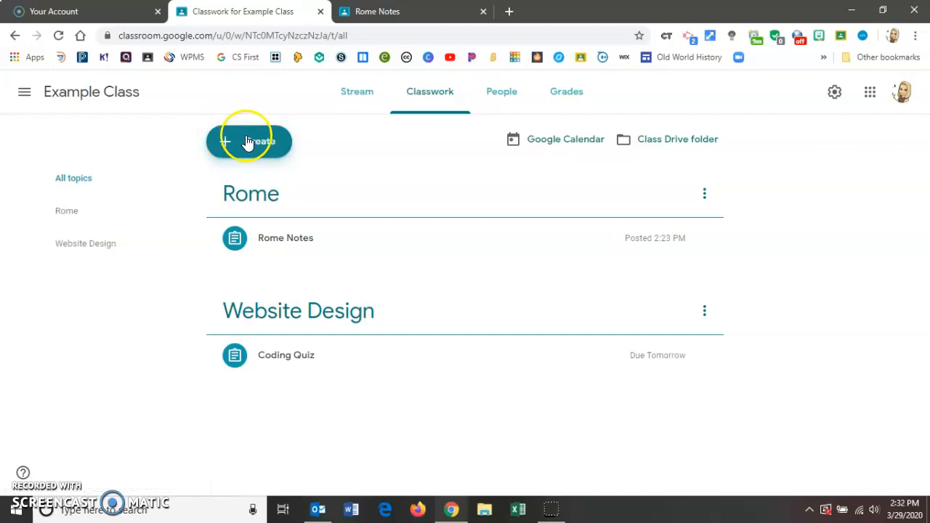
# Step: Create a new assignment titled "Roman Bath House" in the class's classwork
pyautogui.click(248, 144)
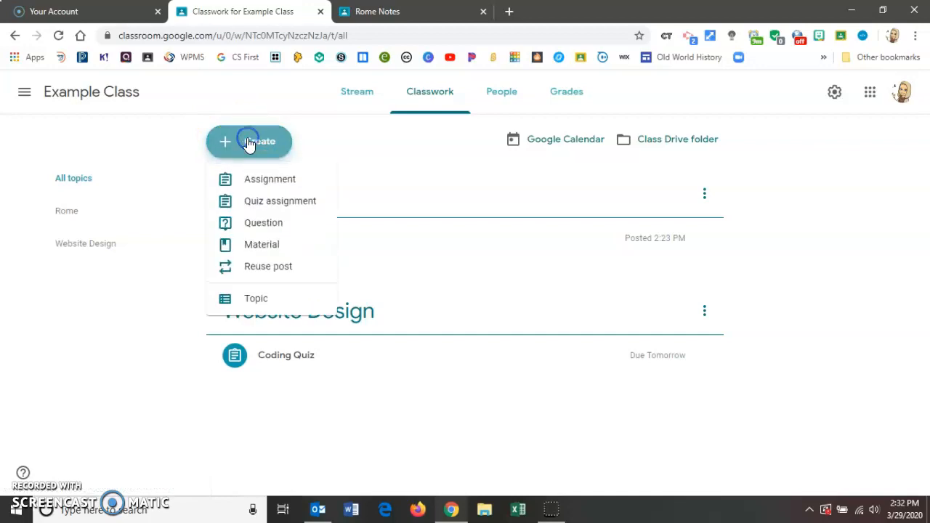
pyautogui.click(289, 188)
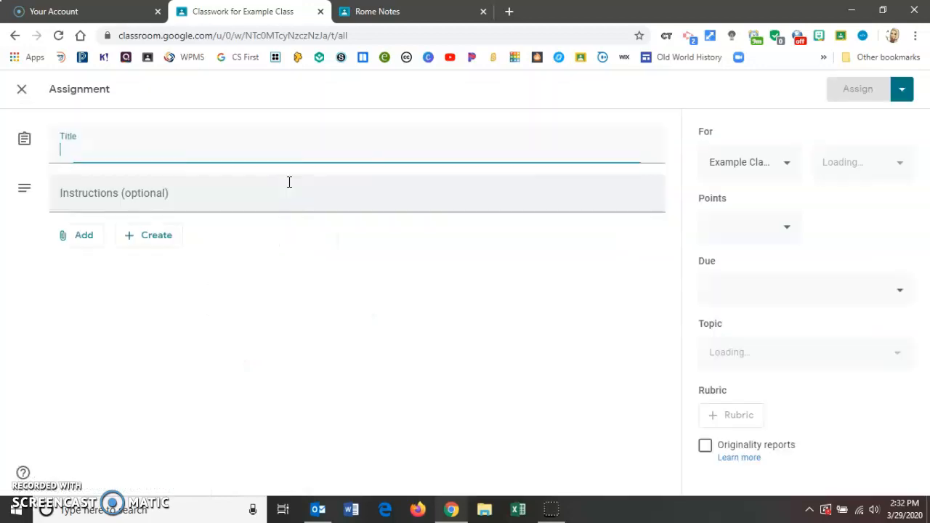
pyautogui.click(252, 155)
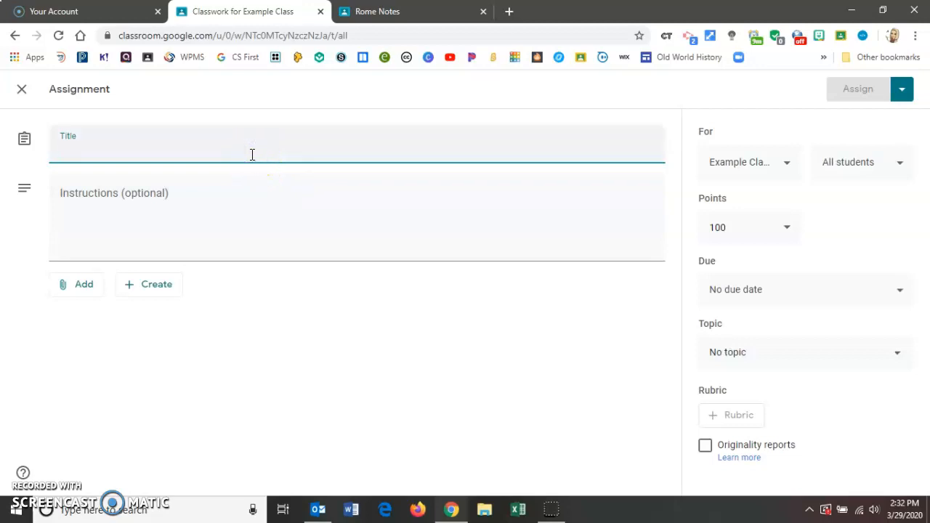
pyautogui.write('Roman Bath House')
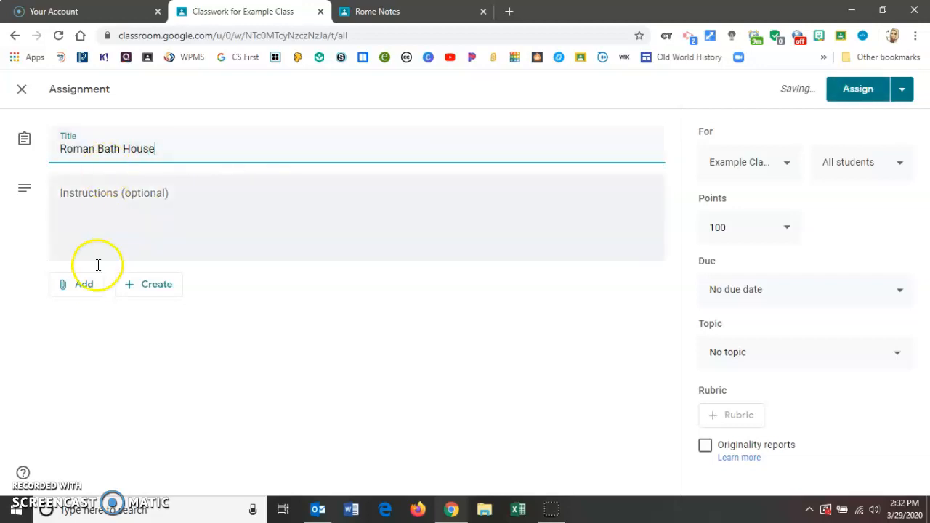
# Step: Attach the Drive document "[Template] Government of the Roman Republic" and set it to make a copy for each student
pyautogui.click(83, 285)
pyautogui.click(109, 315)
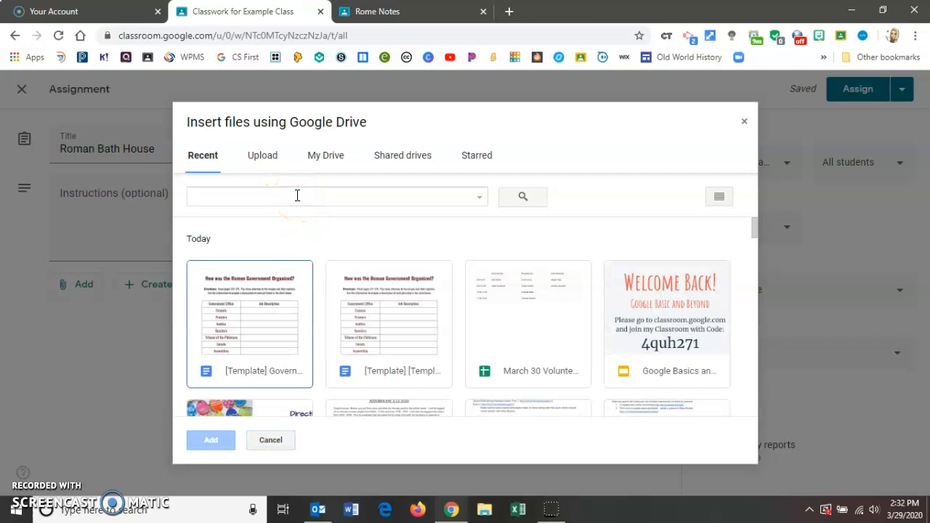
pyautogui.click(263, 334)
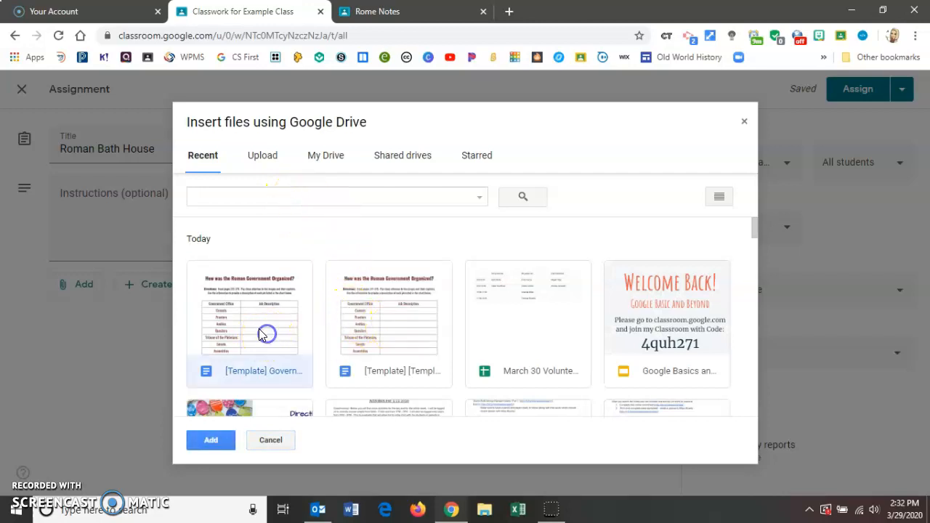
pyautogui.click(209, 442)
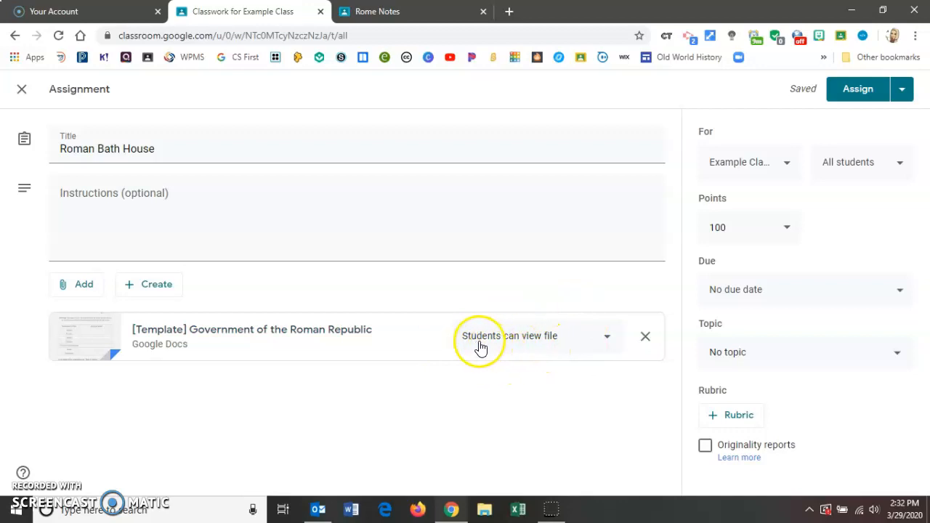
pyautogui.click(603, 343)
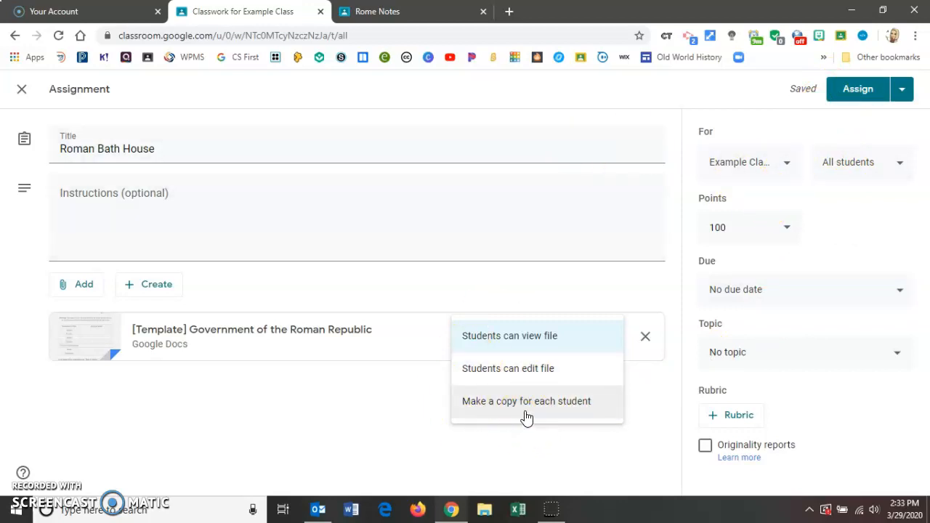
pyautogui.click(569, 410)
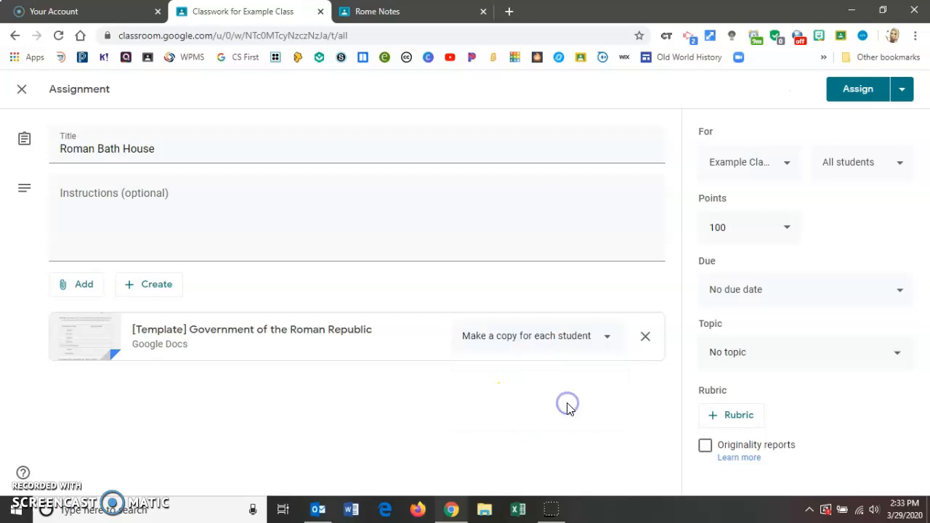
# Step: Add the three other classes as recipients of the assignment and deselect them again, keeping only Example Class
pyautogui.click(788, 169)
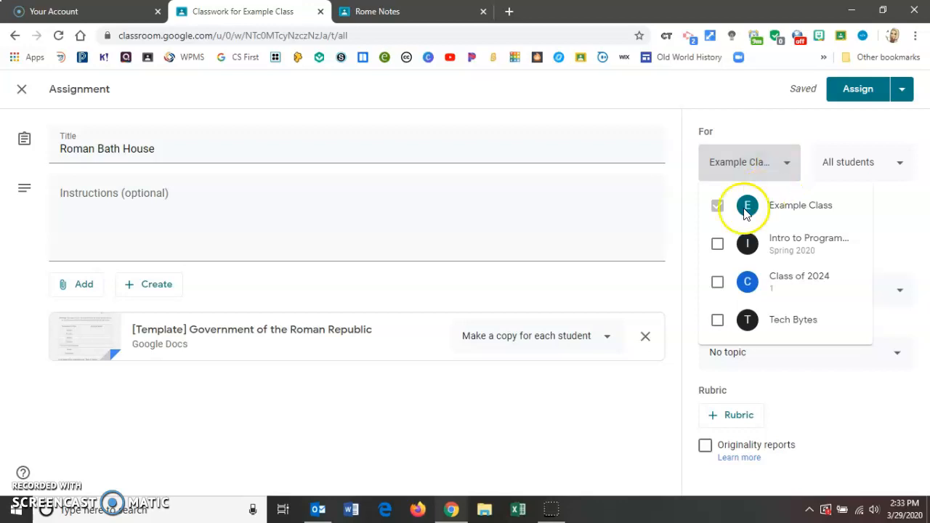
pyautogui.click(718, 244)
pyautogui.click(720, 280)
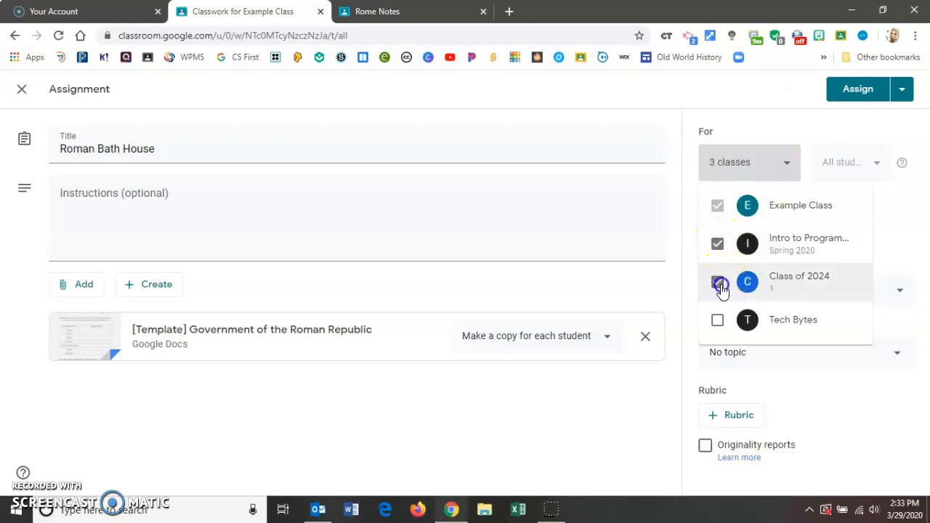
pyautogui.click(717, 322)
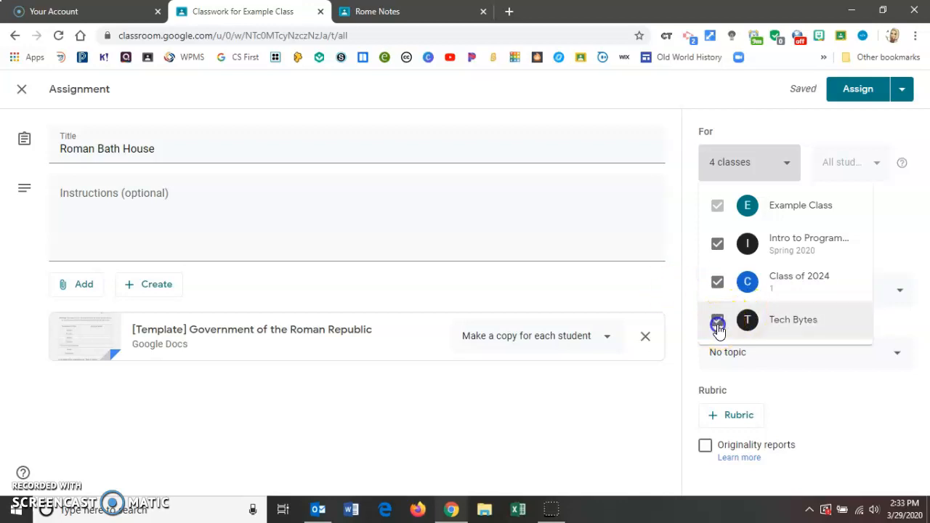
pyautogui.click(717, 321)
pyautogui.click(718, 293)
pyautogui.click(717, 241)
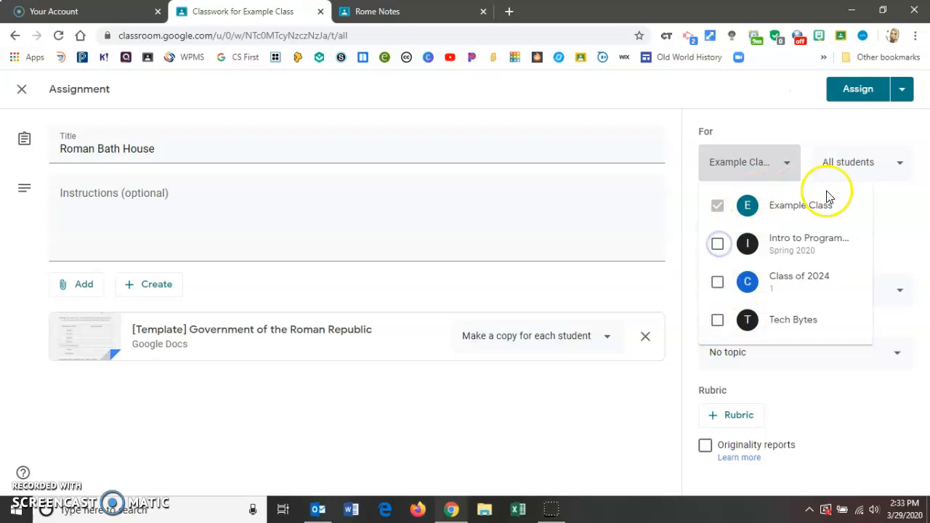
pyautogui.click(897, 233)
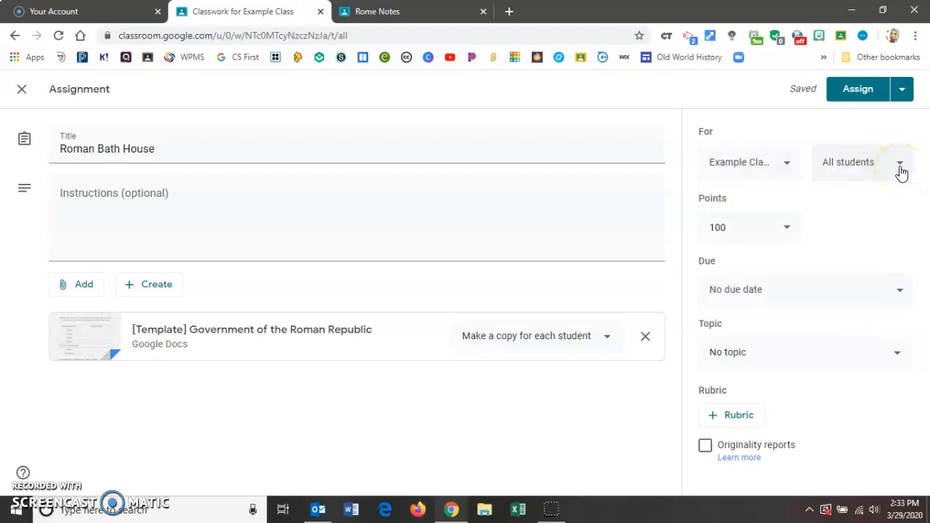
# Step: Limit the assignment to a single student, and restore it to all students
pyautogui.click(901, 167)
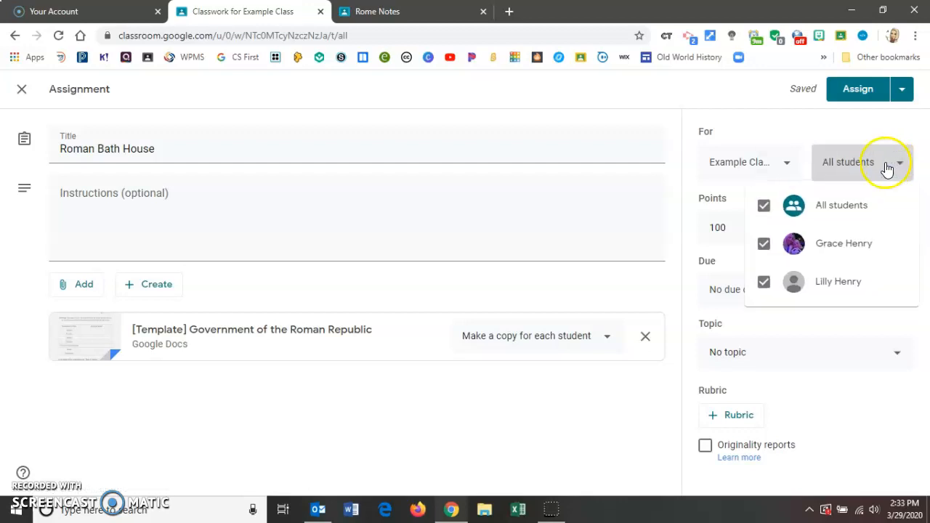
pyautogui.click(764, 208)
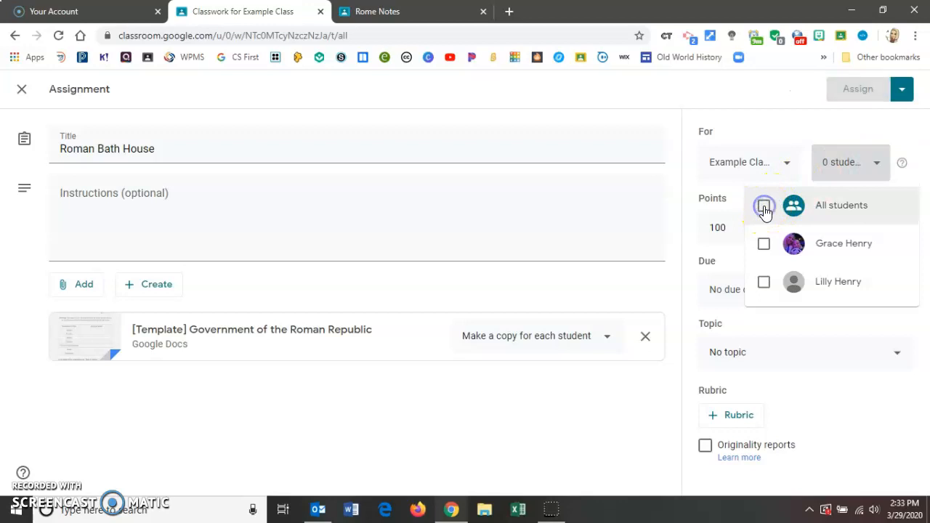
pyautogui.click(764, 248)
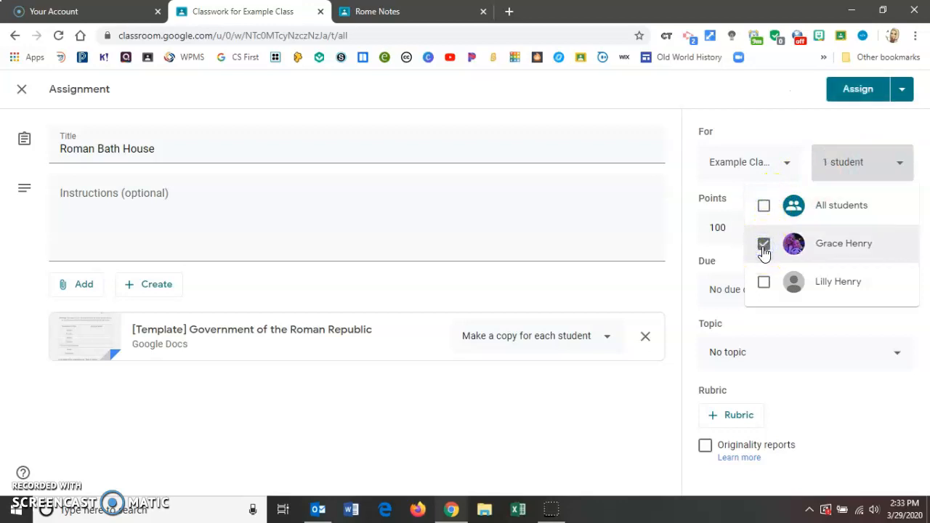
pyautogui.click(763, 208)
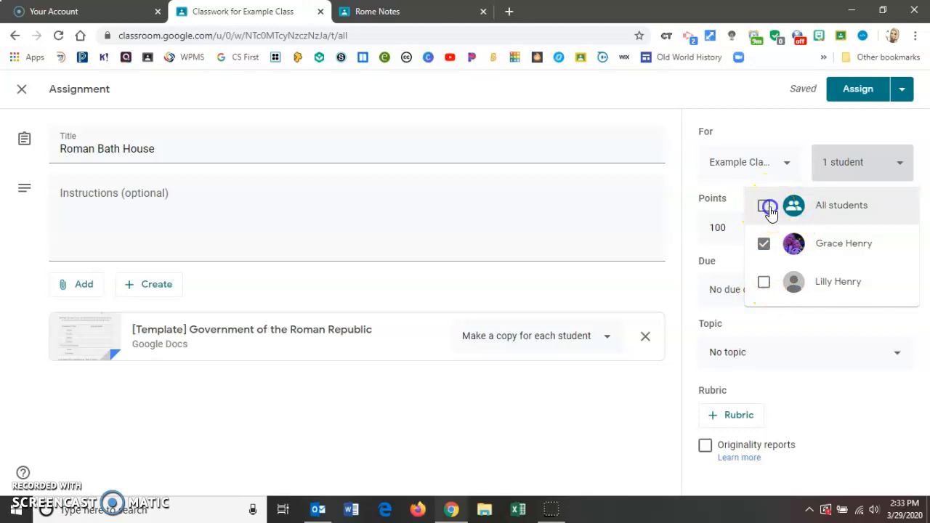
pyautogui.click(878, 329)
# Step: Set the assignment's points to 25
pyautogui.click(751, 226)
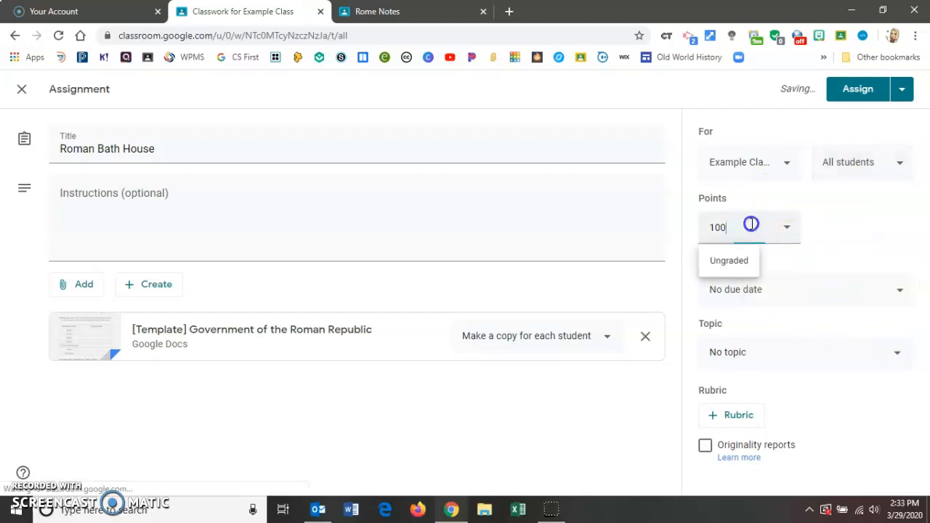
pyautogui.moveTo(768, 226); pyautogui.dragTo(696, 227)
pyautogui.write('25')
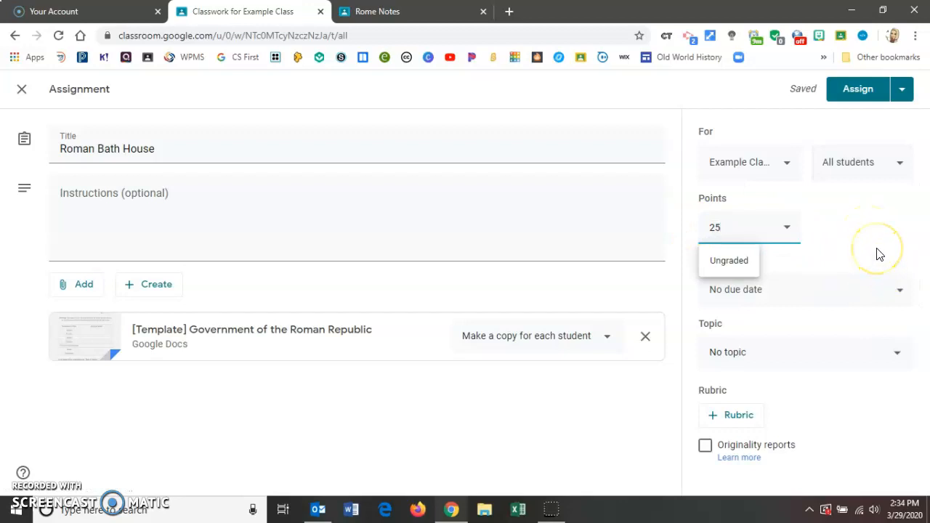
pyautogui.click(880, 254)
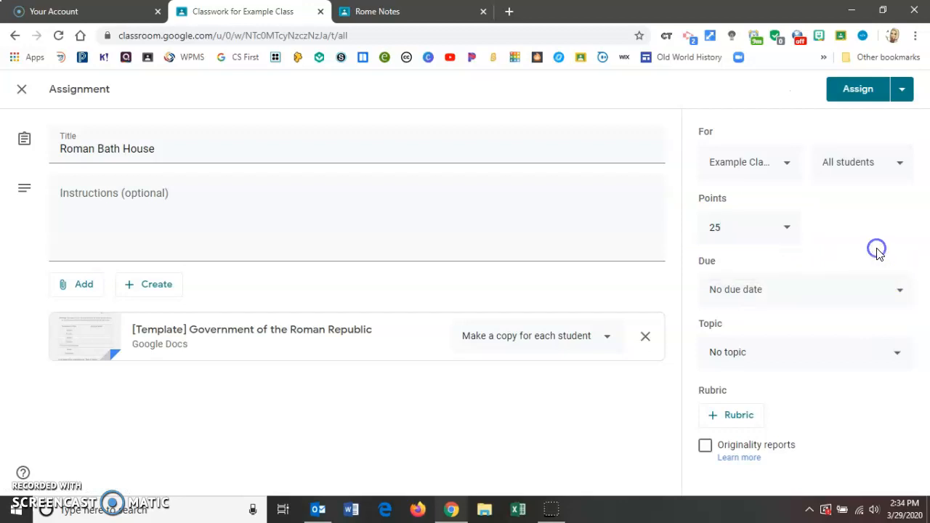
pyautogui.click(847, 293)
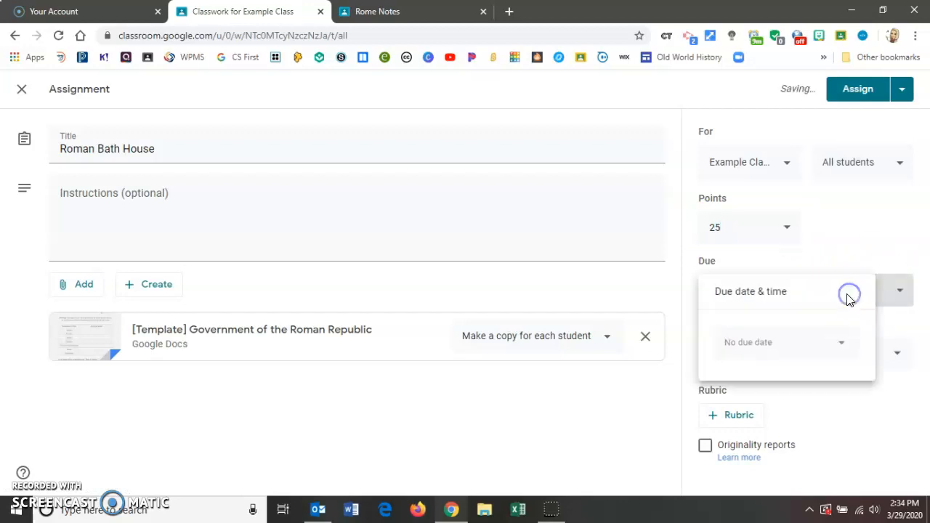
pyautogui.click(913, 256)
pyautogui.click(801, 354)
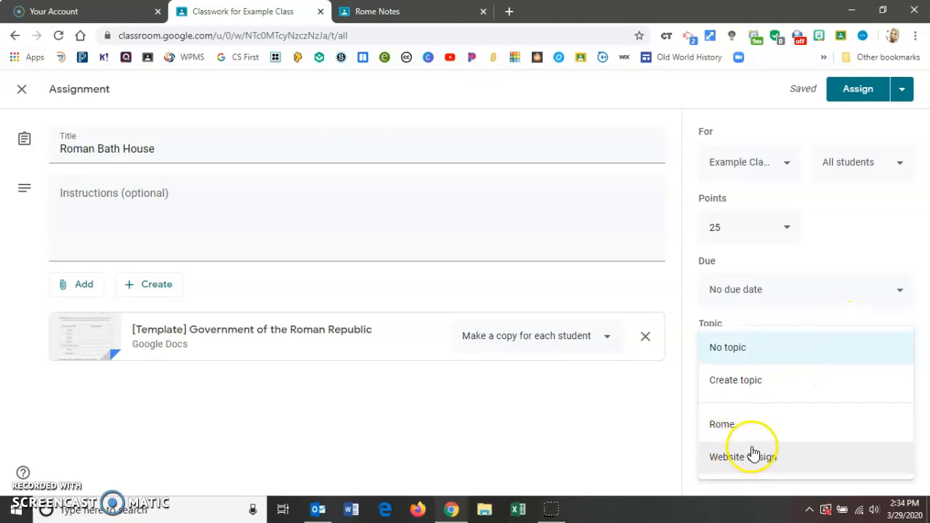
pyautogui.click(750, 386)
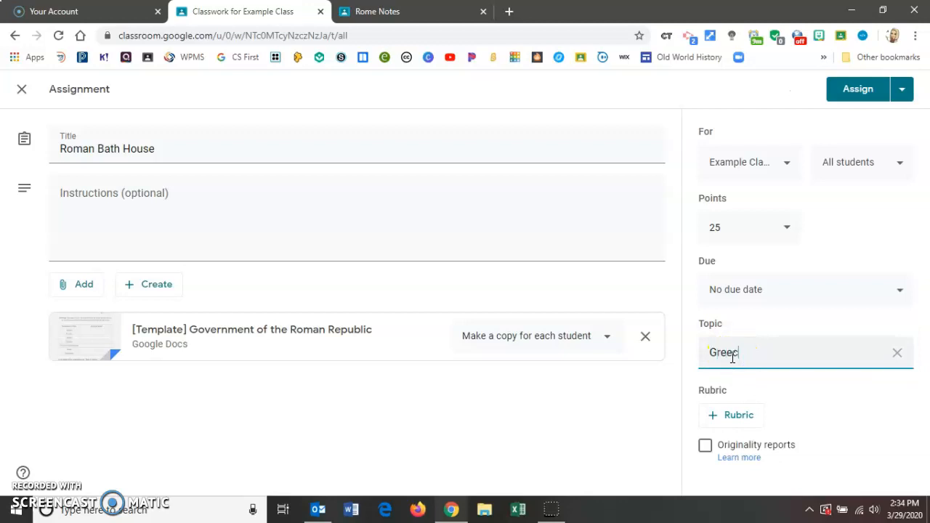
pyautogui.click(897, 353)
# Step: File the assignment under the Rome topic and assign it to the class
pyautogui.click(839, 358)
pyautogui.click(749, 427)
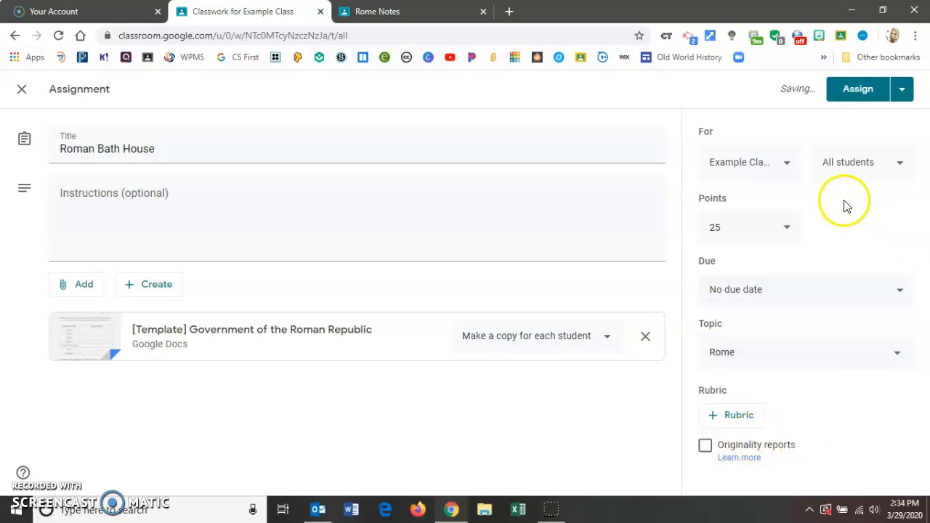
pyautogui.click(858, 86)
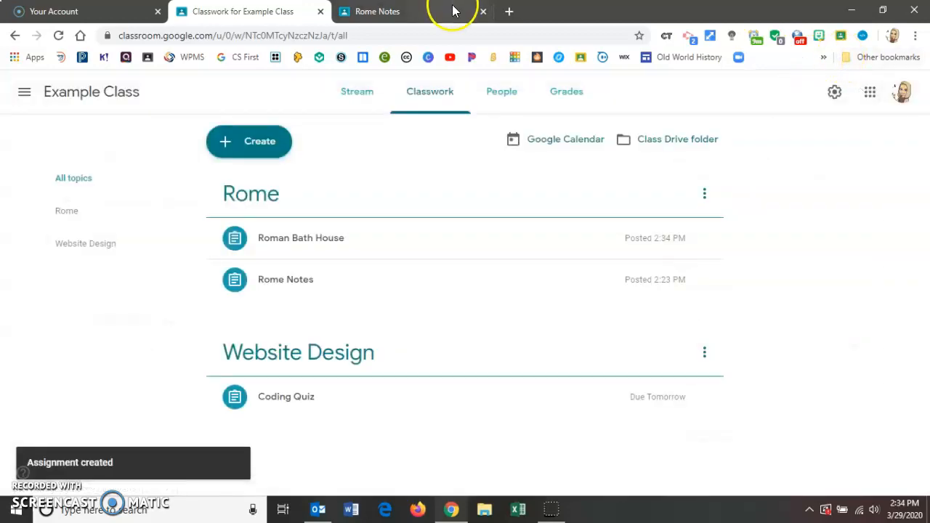
# Step: Expand the Rome Notes assignment in the classwork list to check its submission status, and reload the page
pyautogui.click(415, 12)
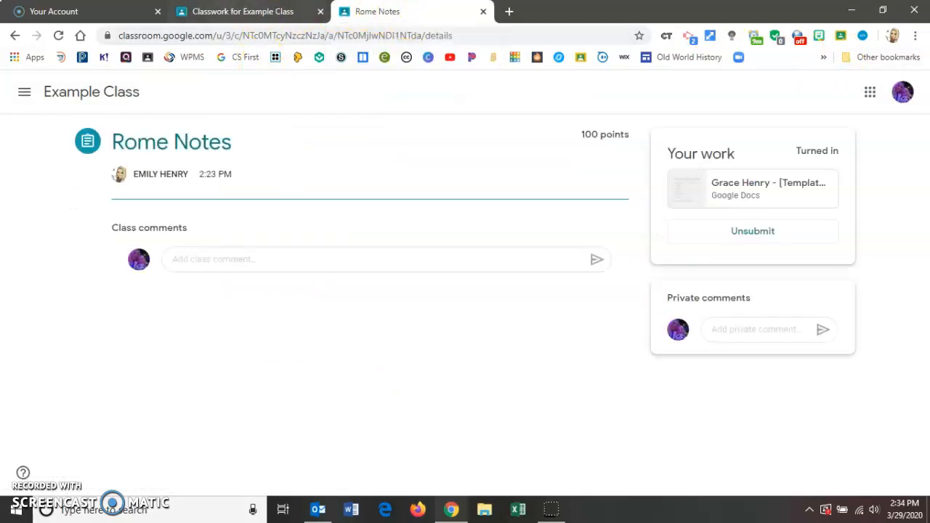
pyautogui.click(227, 11)
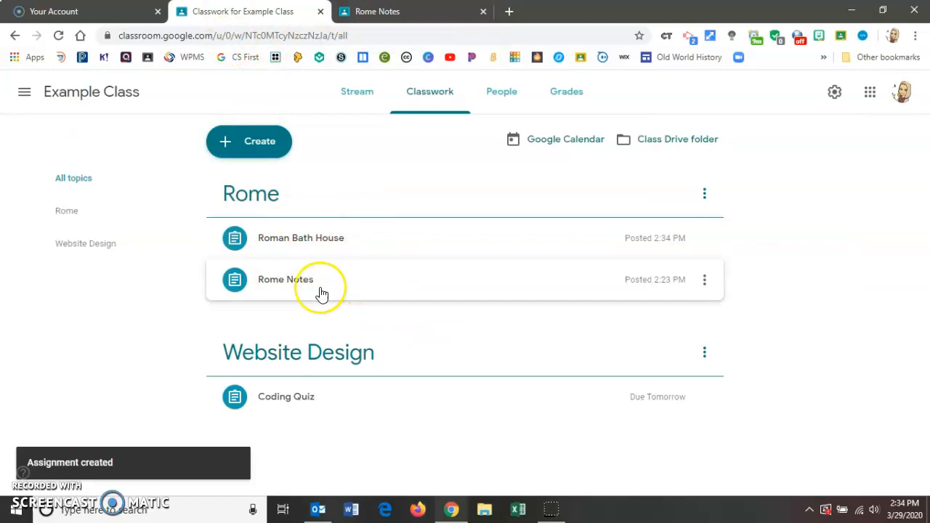
pyautogui.click(282, 288)
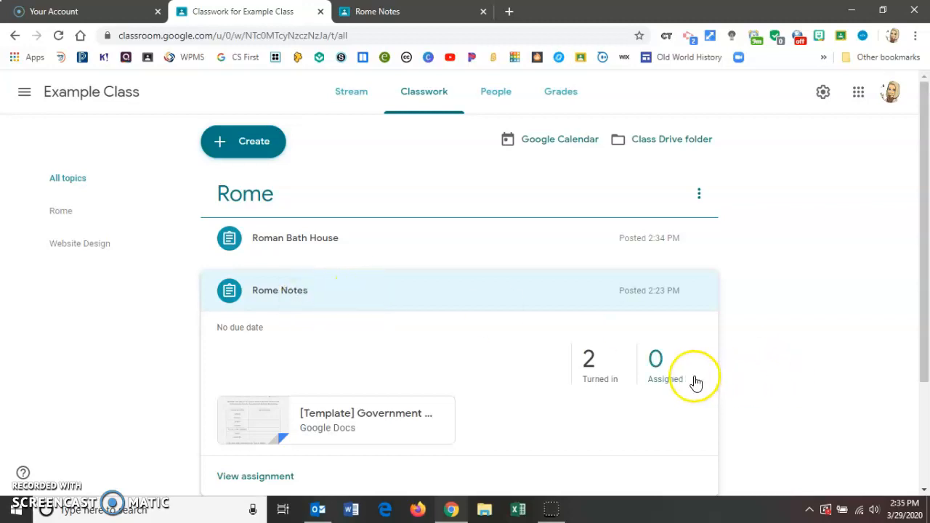
pyautogui.scroll(-1, 434, 401)
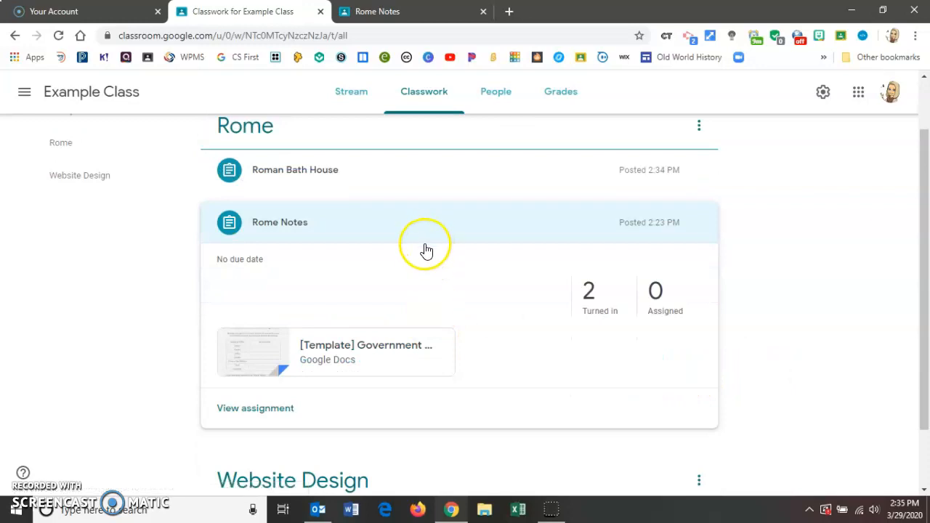
pyautogui.click(58, 35)
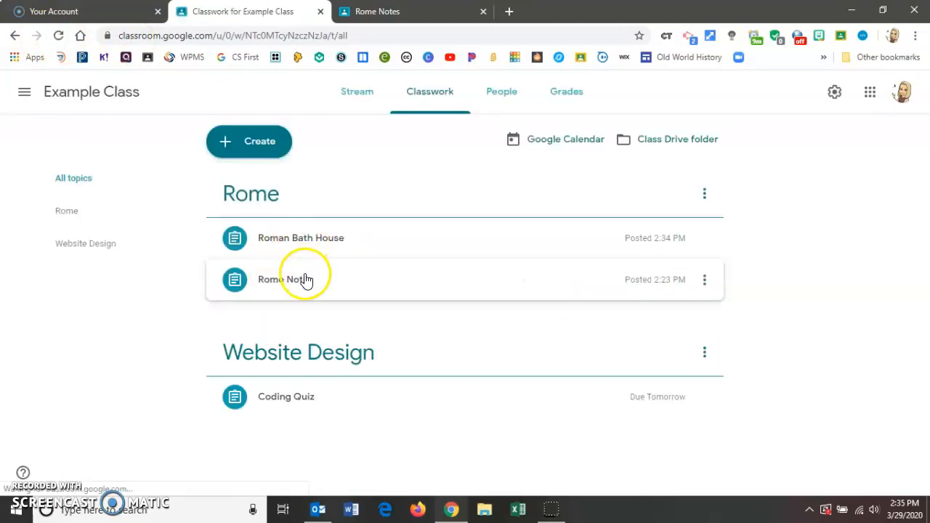
# Step: Review the template document attached to Rome Notes, close it, and open the assignment's turned-in student work
pyautogui.click(311, 286)
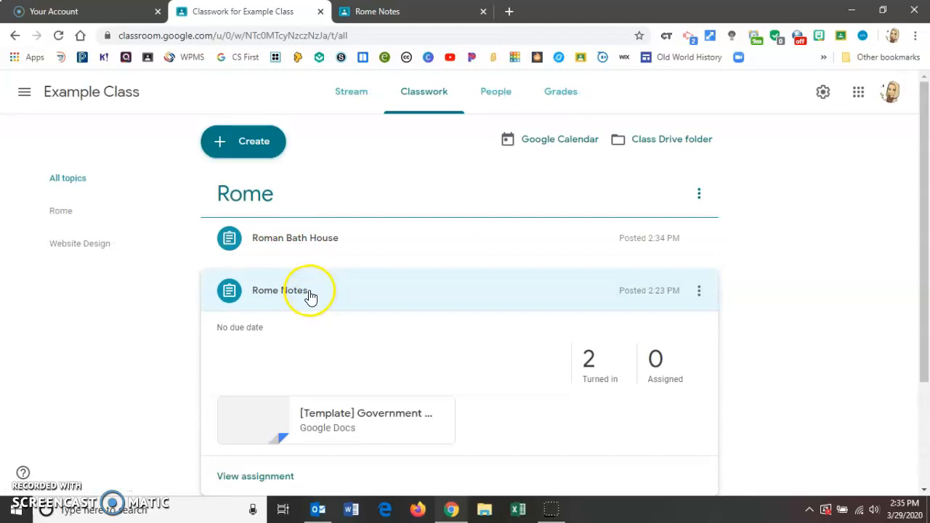
pyautogui.click(389, 422)
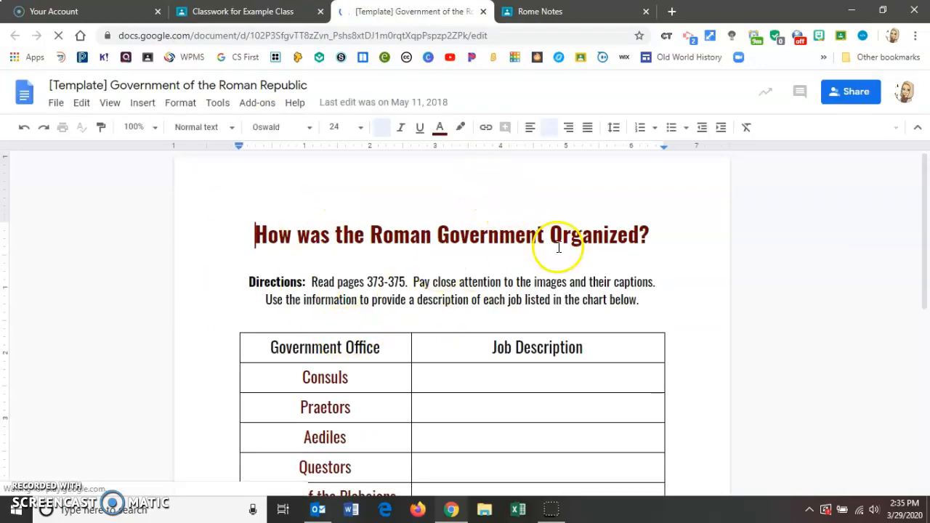
pyautogui.scroll(-4, 557, 247)
pyautogui.scroll(4, 559, 247)
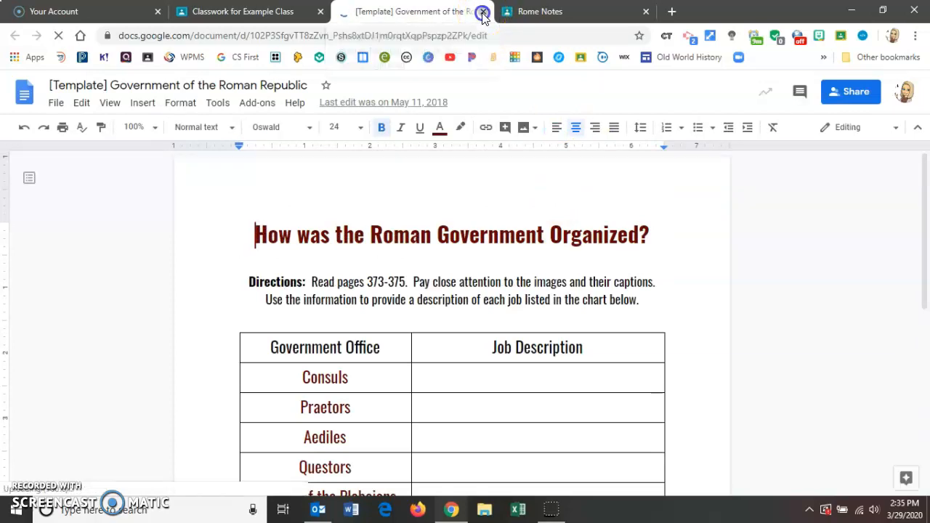
pyautogui.click(483, 13)
pyautogui.click(585, 362)
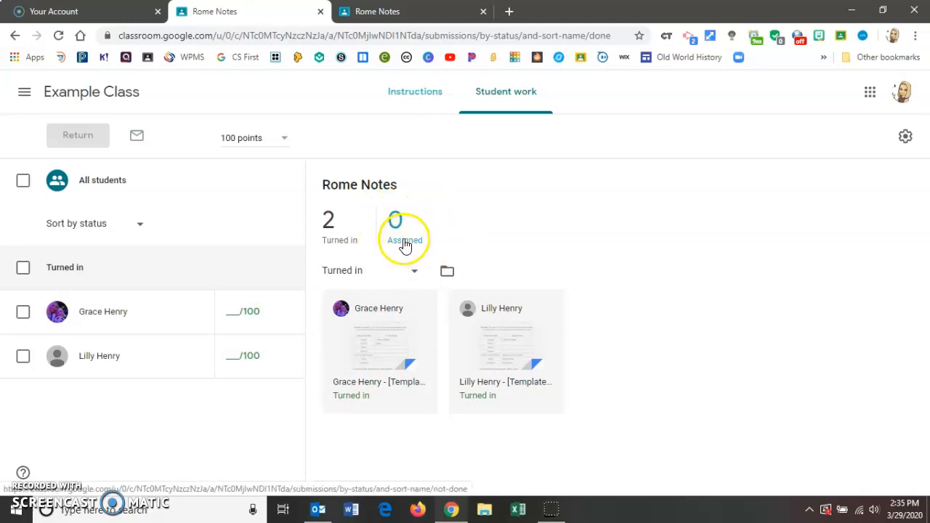
# Step: Open the first listed student's turned-in document and enter a grade of 95 out of 100
pyautogui.click(118, 318)
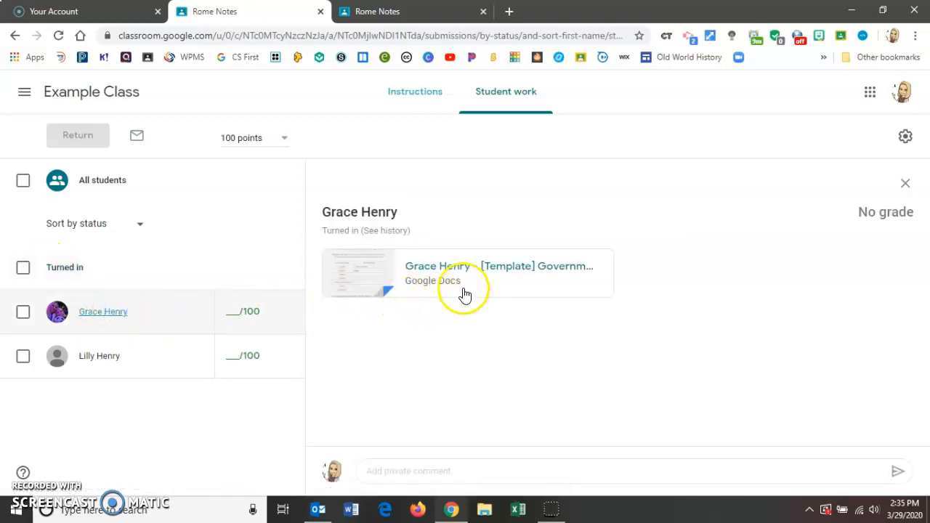
pyautogui.click(457, 279)
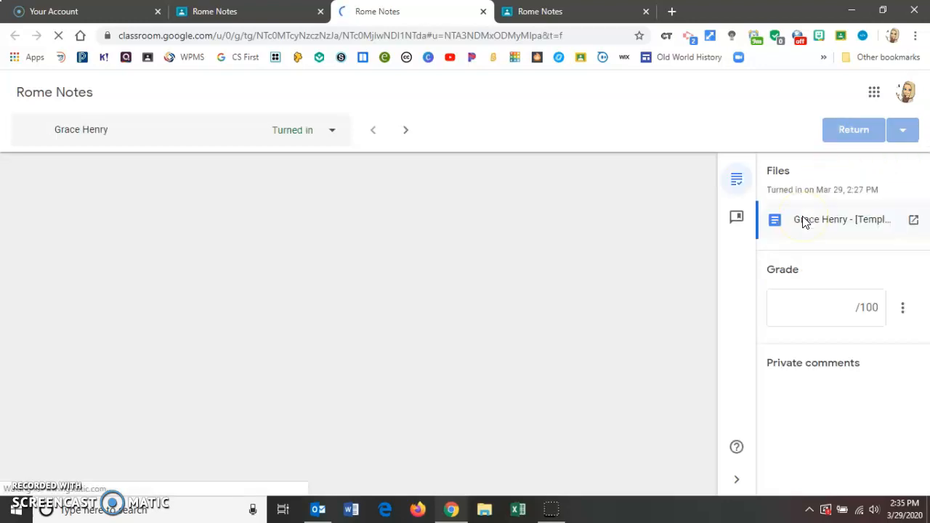
pyautogui.click(820, 308)
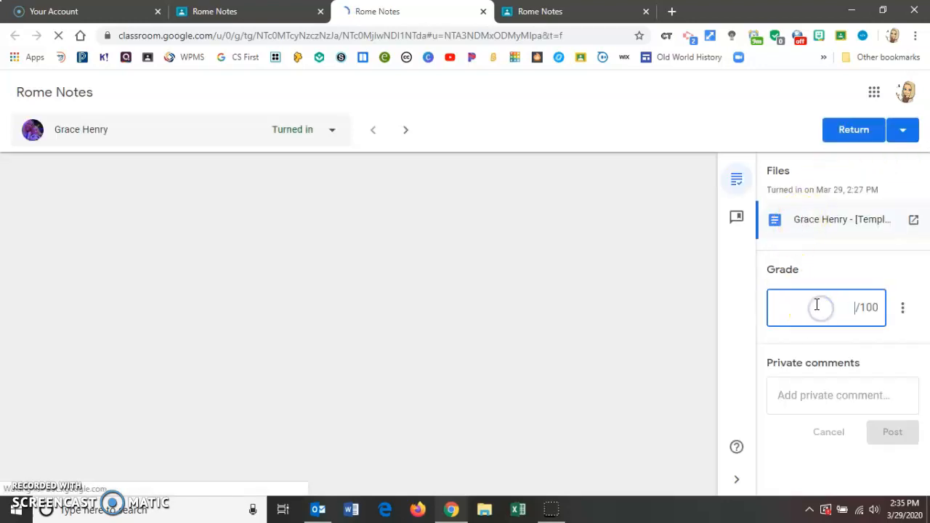
pyautogui.write('95')
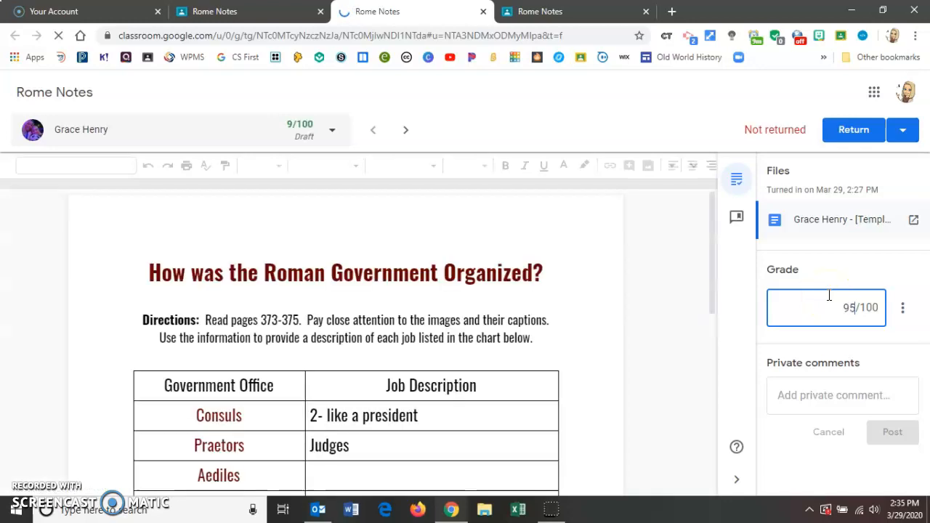
# Step: Look through the student's completed chart and return the graded work to the student
pyautogui.click(806, 399)
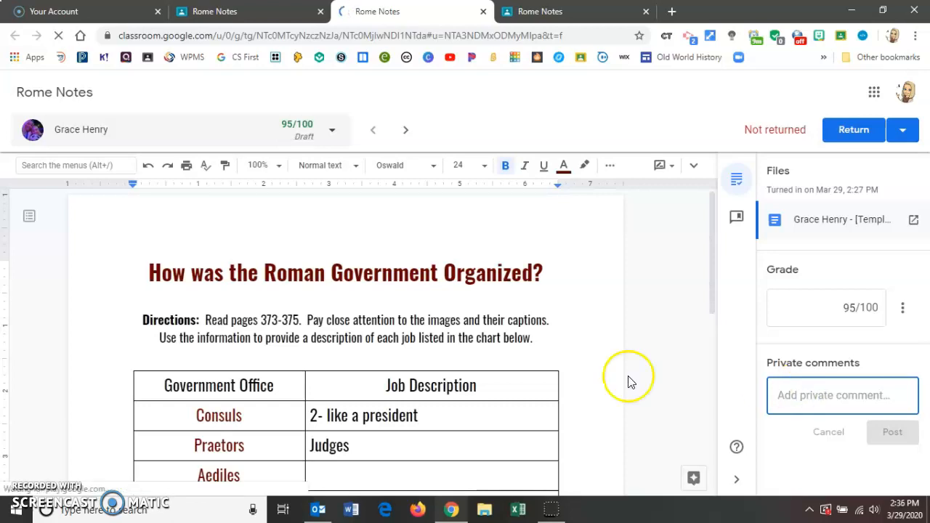
pyautogui.scroll(-6, 550, 364)
pyautogui.scroll(3, 551, 364)
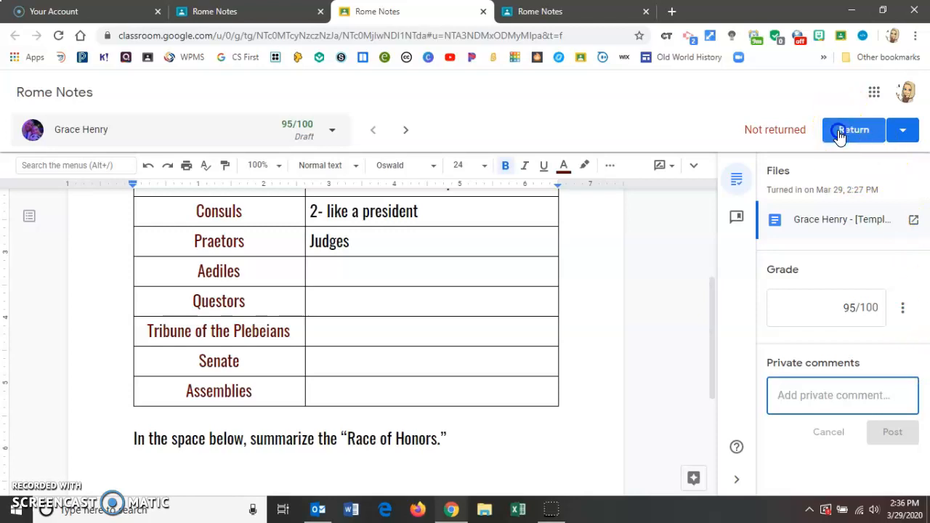
pyautogui.click(840, 135)
pyautogui.click(572, 334)
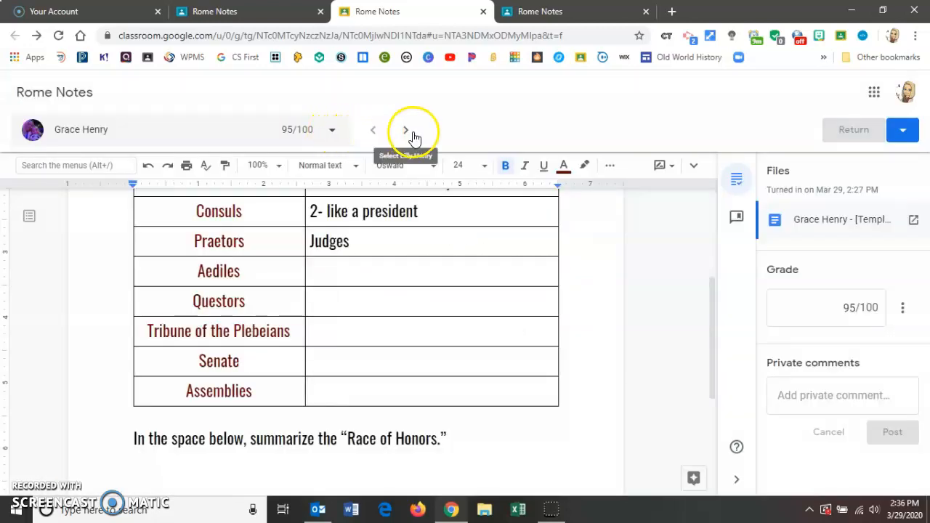
# Step: Go to the next student's submission and sort the student list by status, by first name, and finally by last name
pyautogui.click(407, 133)
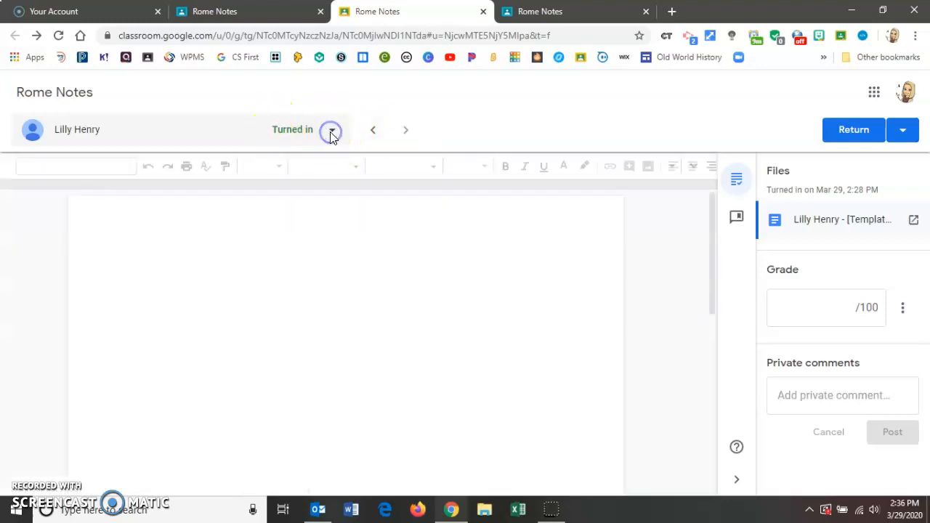
pyautogui.click(331, 131)
pyautogui.click(332, 131)
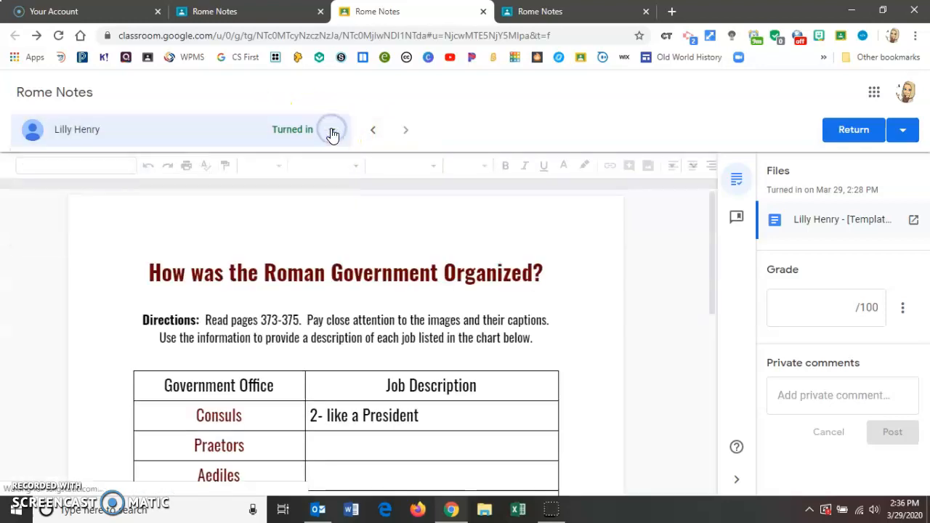
pyautogui.click(332, 130)
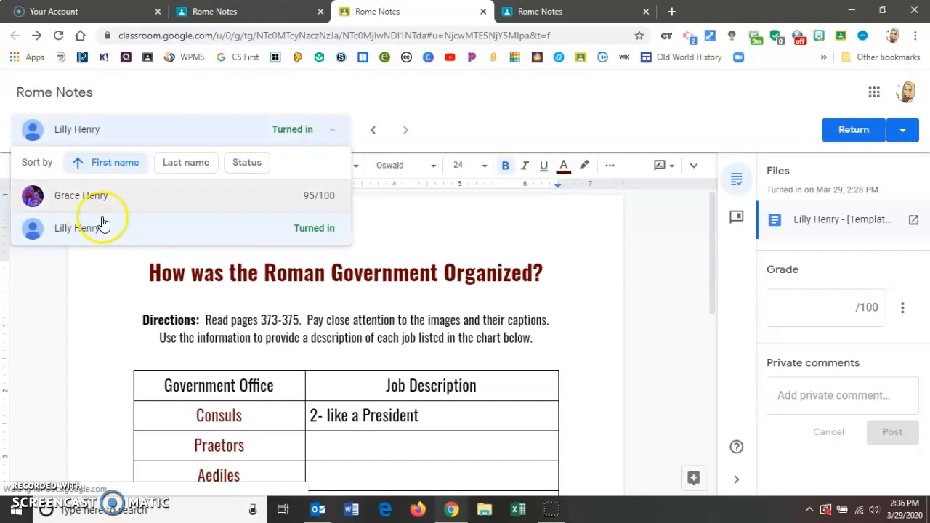
pyautogui.click(258, 166)
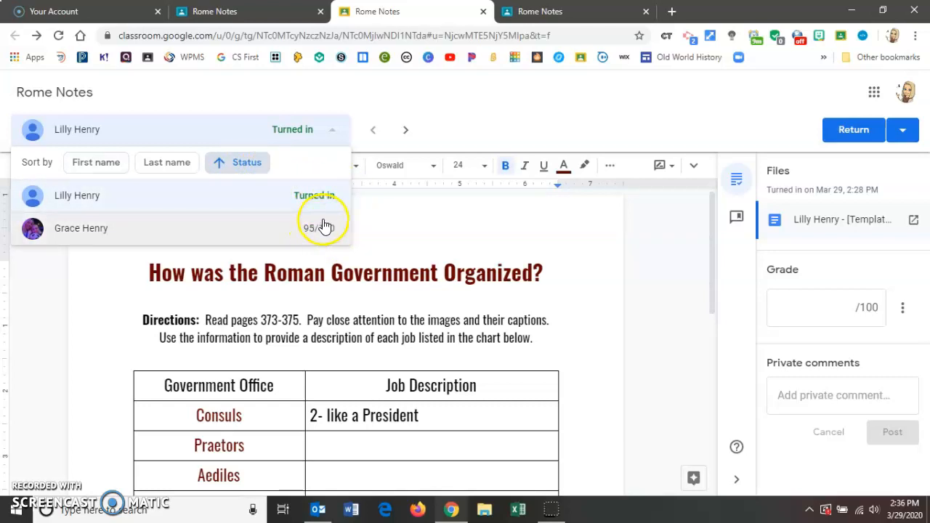
pyautogui.click(109, 169)
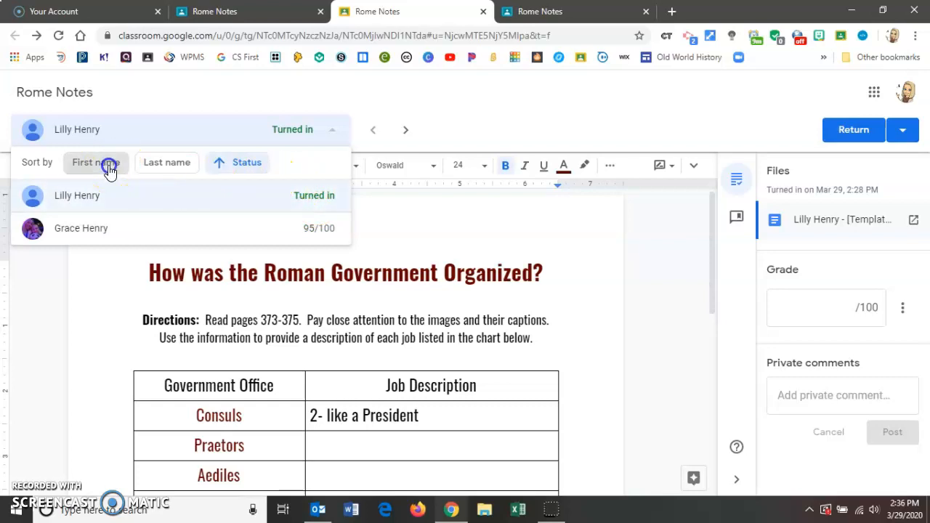
pyautogui.click(192, 164)
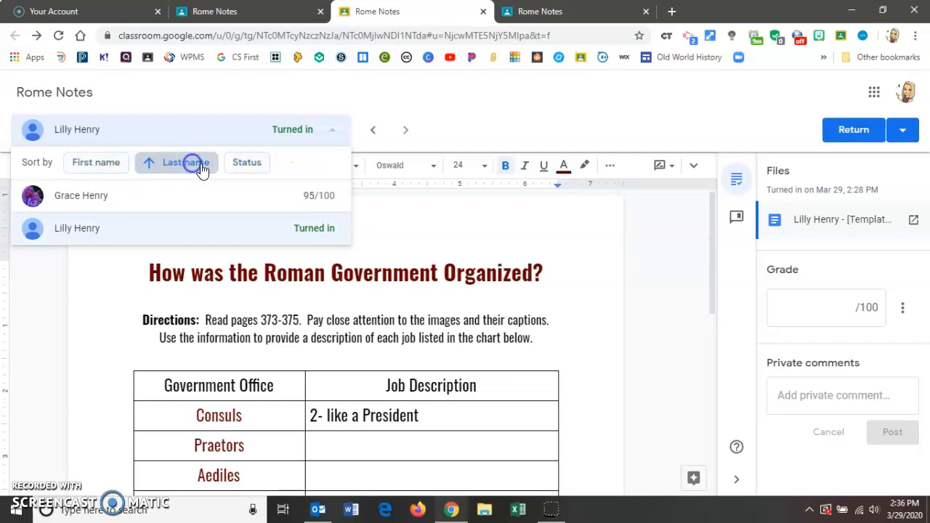
pyautogui.click(504, 150)
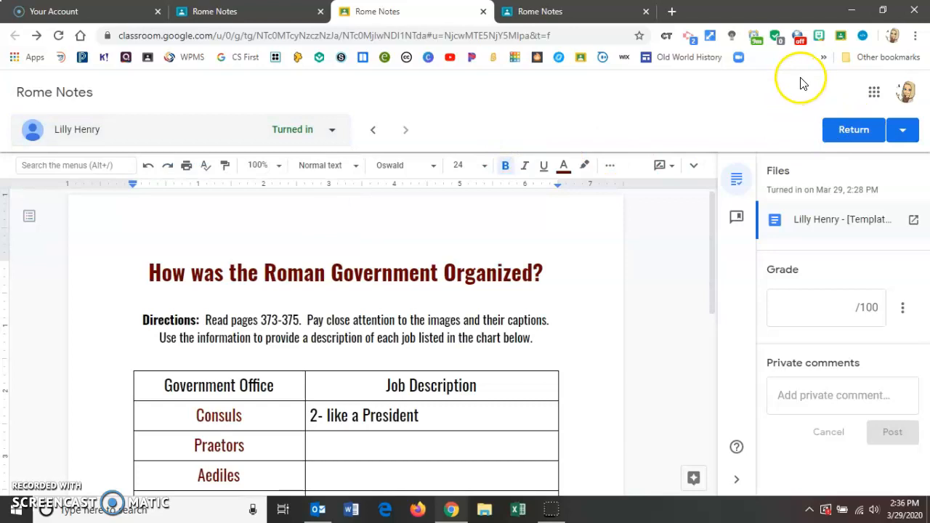